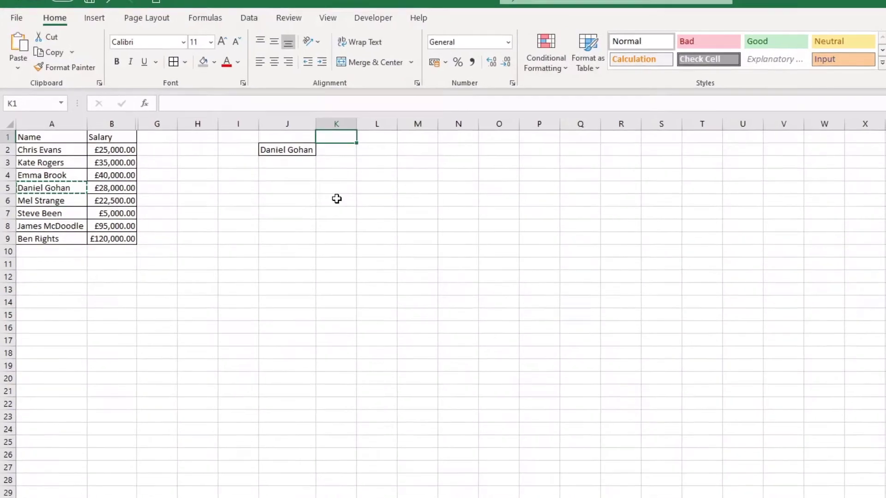
# Look over the name/salary table and the lookup cells, then select K2 for the formula.
pyautogui.click(157, 188)
pyautogui.moveTo(55, 149)
pyautogui.mouseDown()
pyautogui.moveTo(134, 213)
pyautogui.moveTo(193, 222)
pyautogui.mouseUp()
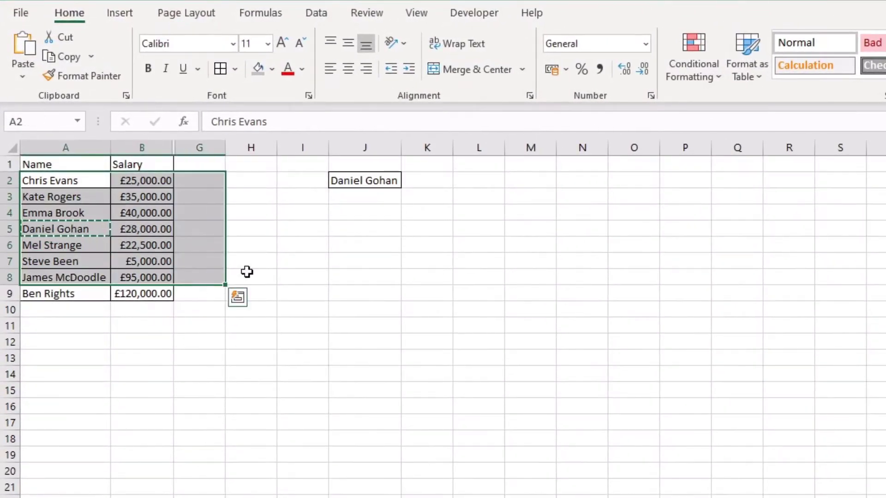
pyautogui.click(279, 249)
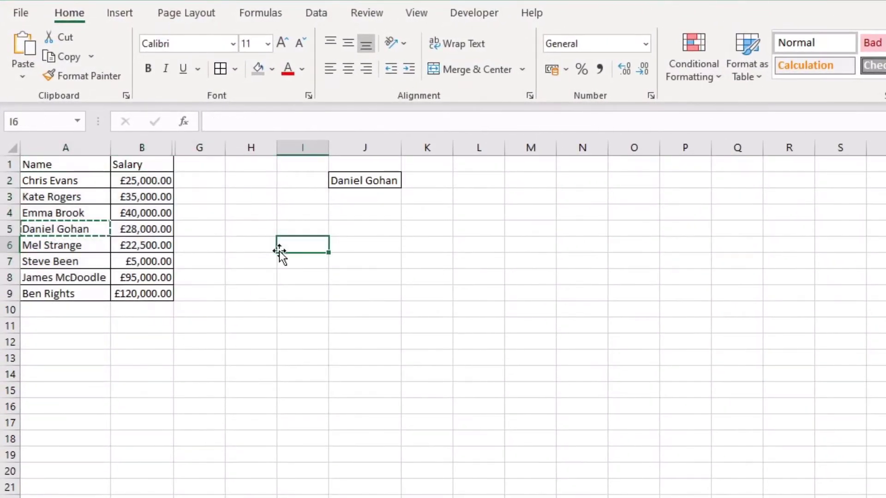
pyautogui.press('Escape')
pyautogui.click(73, 193)
pyautogui.click(143, 206)
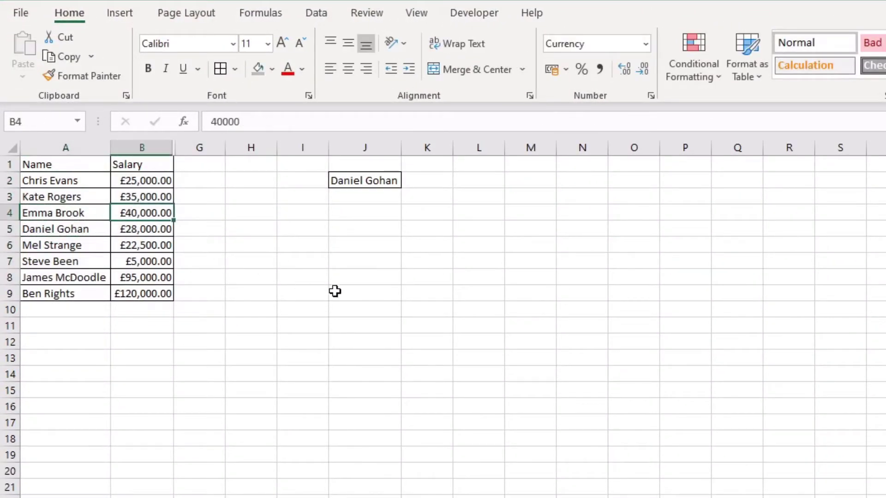
pyautogui.click(368, 216)
pyautogui.click(380, 194)
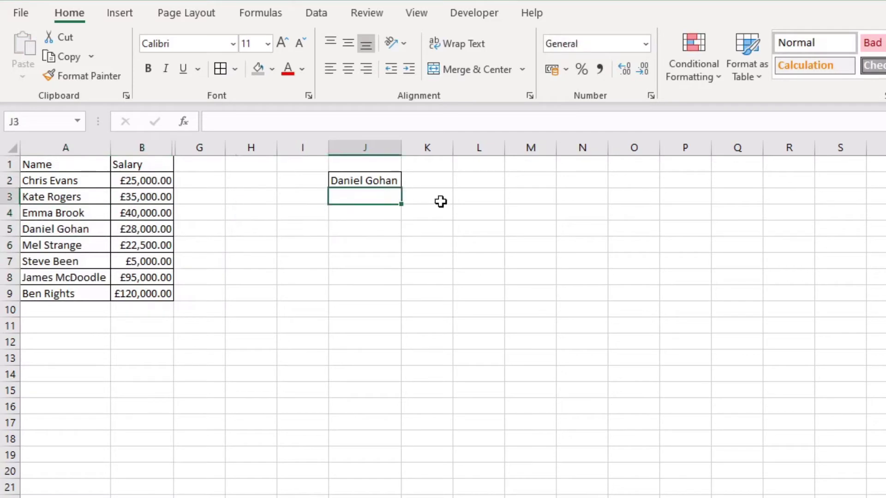
pyautogui.click(406, 179)
pyautogui.click(389, 179)
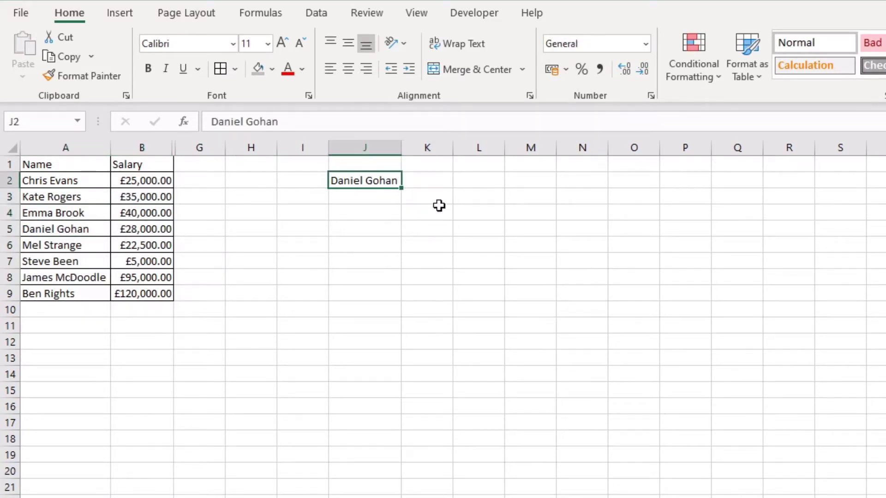
pyautogui.moveTo(87, 151); pyautogui.dragTo(154, 194)
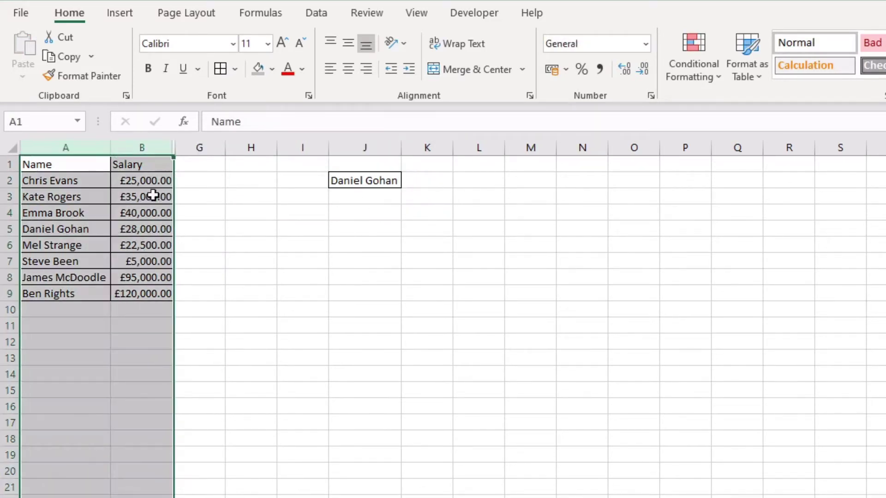
pyautogui.click(423, 183)
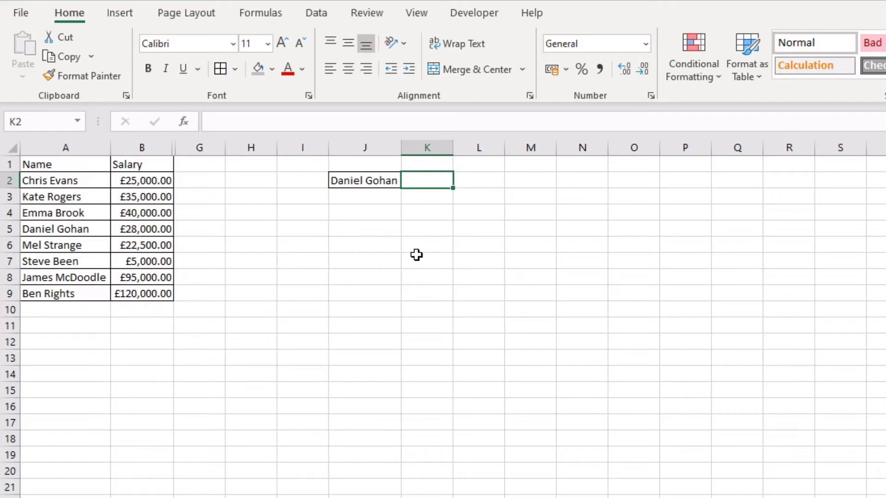
# Enter =match(J2,A:A, in K2, with J2 as the lookup value and column A as the lookup array.
pyautogui.write('=')
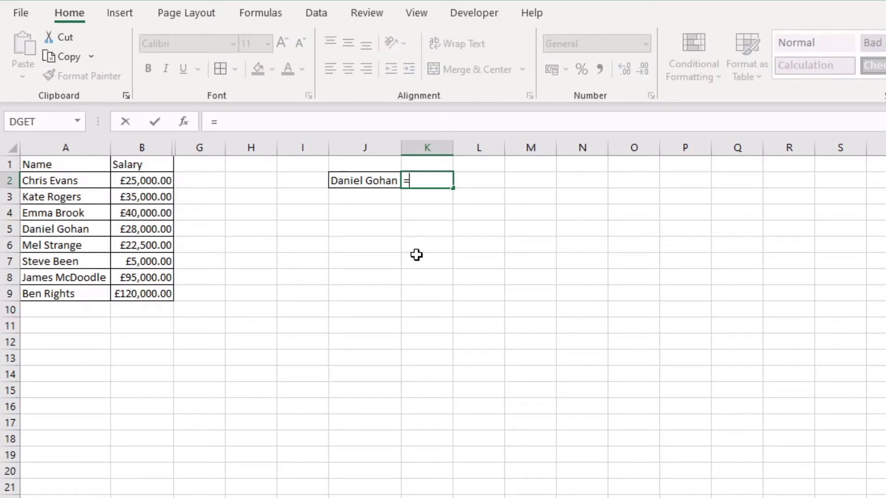
pyautogui.write('match(')
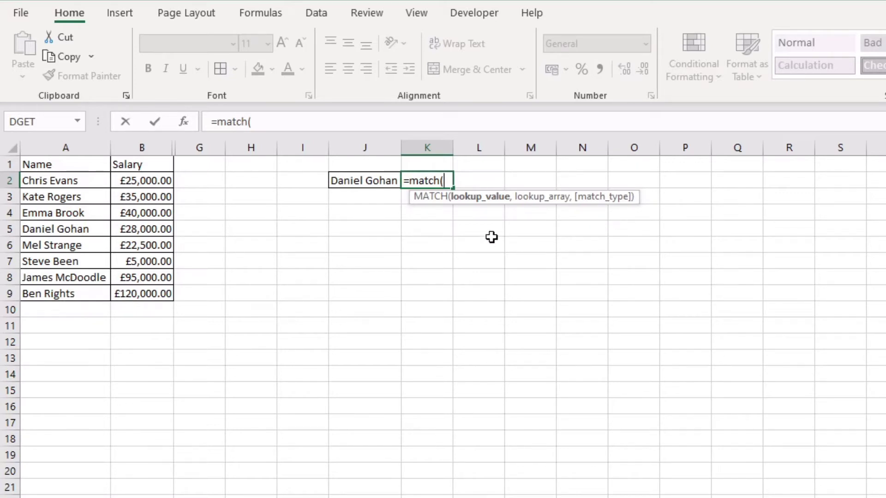
pyautogui.click(352, 181)
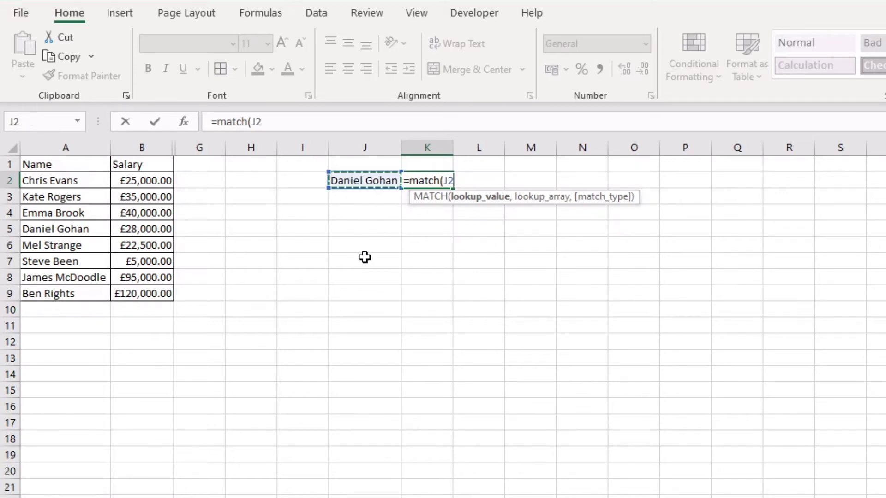
pyautogui.write(',')
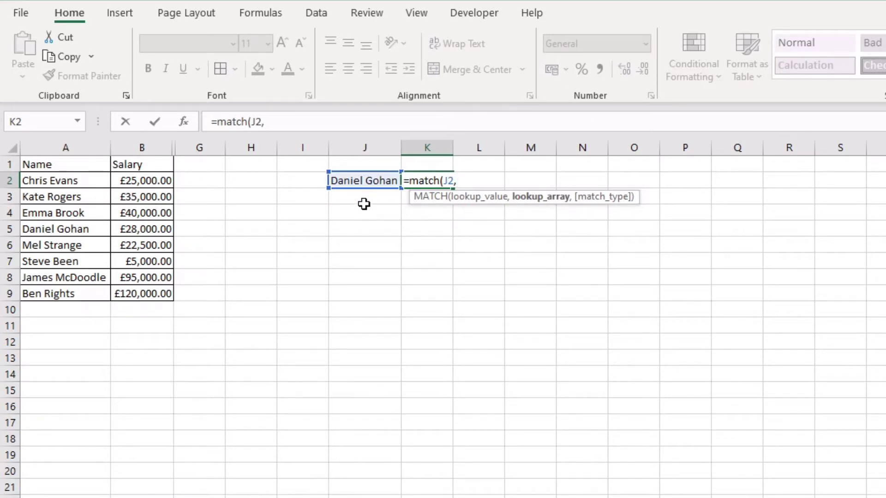
pyautogui.moveTo(78, 147); pyautogui.dragTo(134, 147)
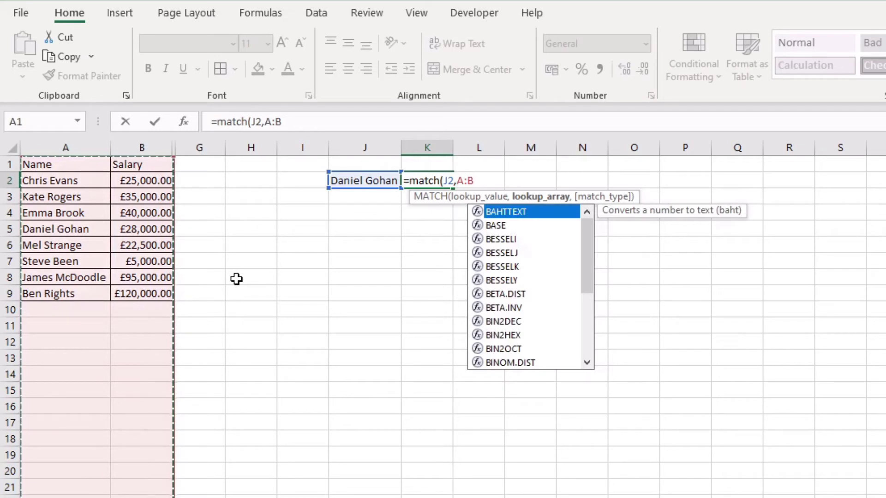
pyautogui.press('BackSpace')
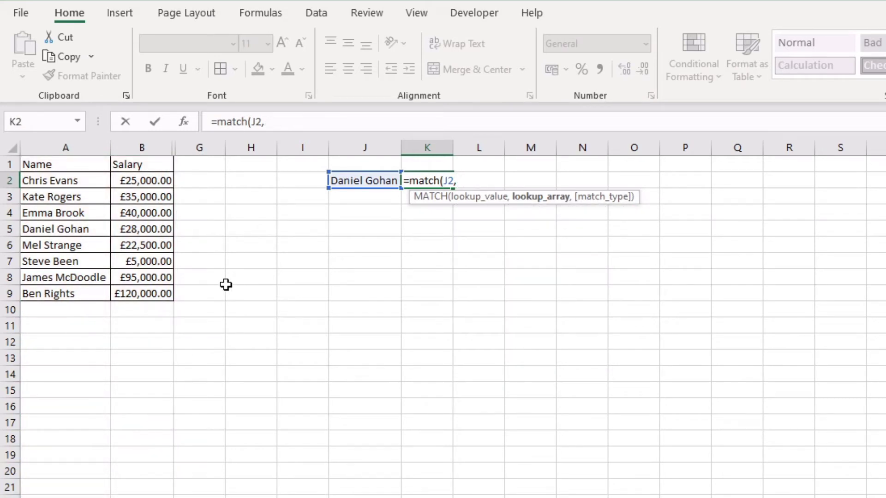
pyautogui.click(65, 148)
pyautogui.moveTo(64, 171); pyautogui.dragTo(78, 294)
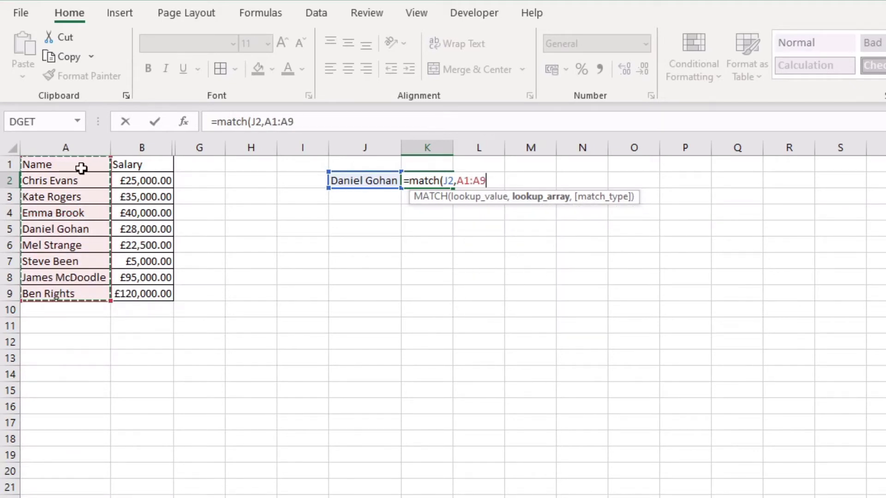
pyautogui.click(71, 148)
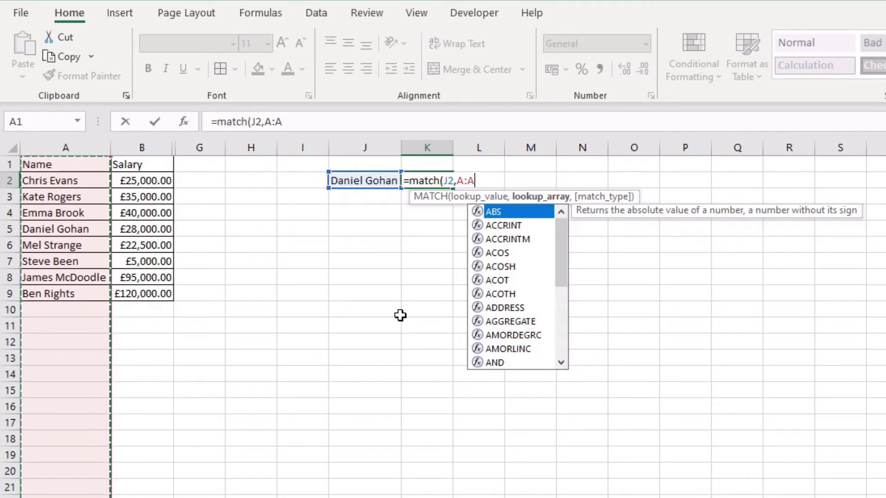
pyautogui.write(',')
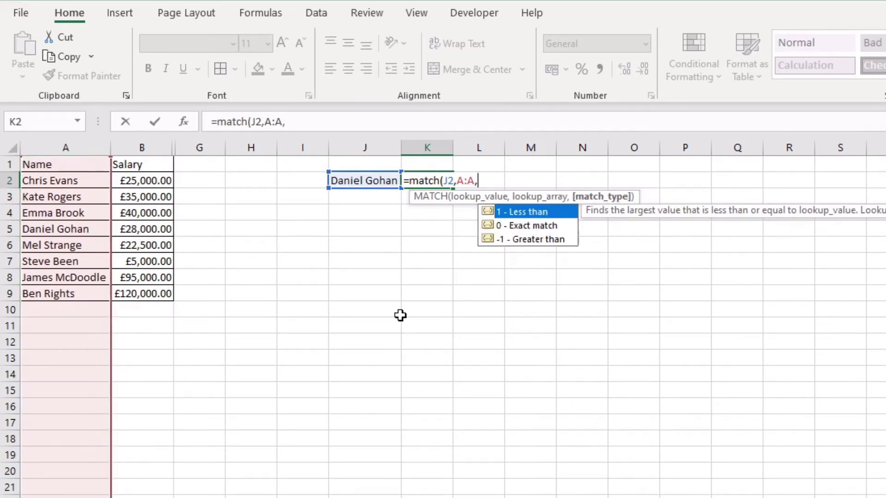
# Complete K2 as =MATCH(J2,A:A,0) with exact match, returning row 5.
pyautogui.click(536, 227)
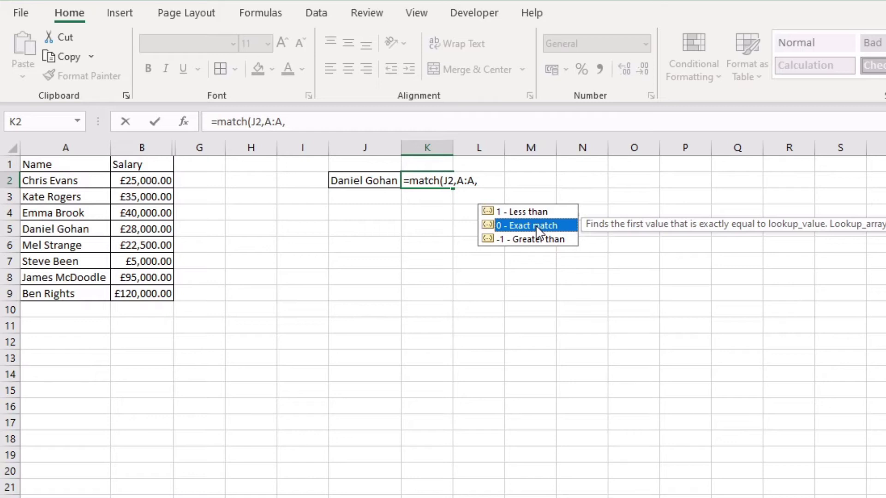
pyautogui.doubleClick(536, 226)
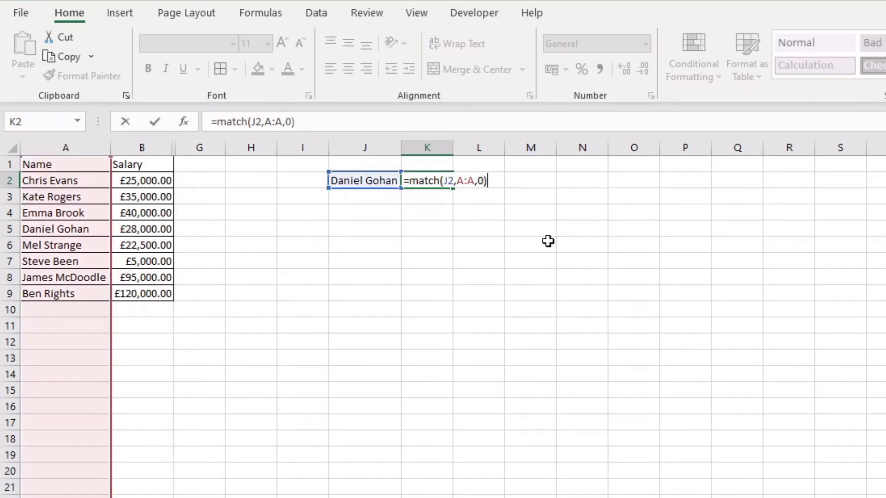
pyautogui.press('Return')
pyautogui.press('Up')
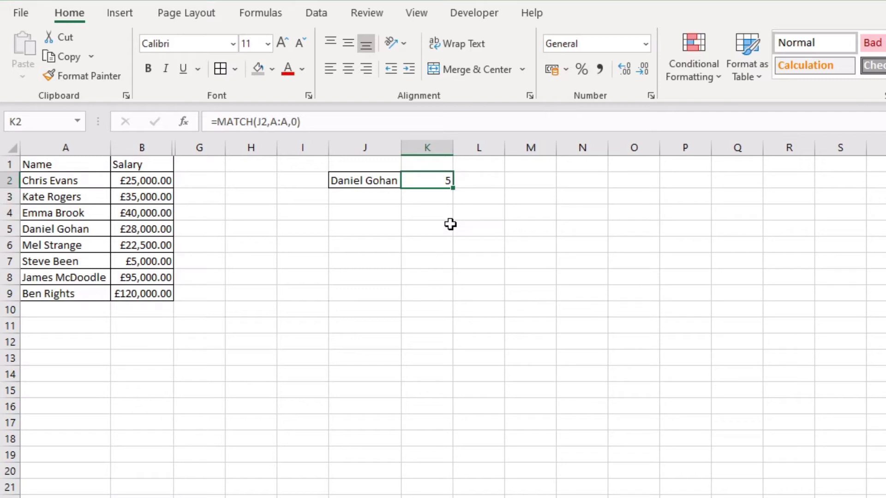
pyautogui.click(344, 181)
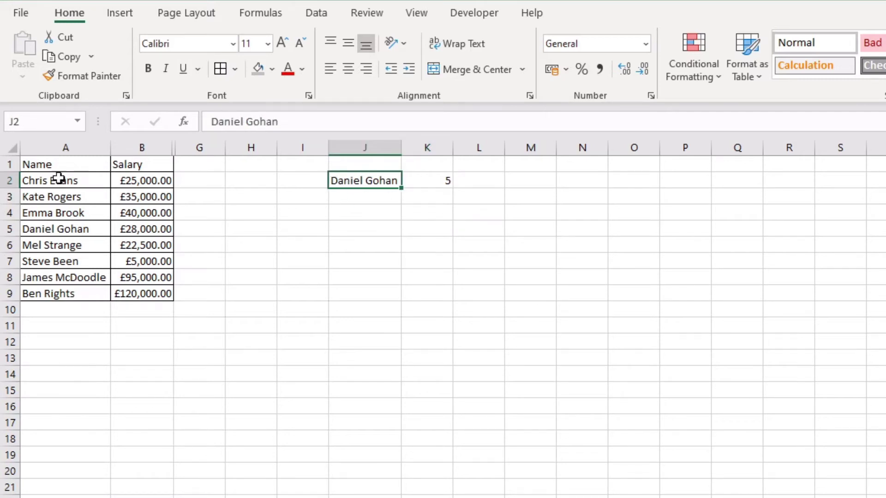
pyautogui.click(5, 229)
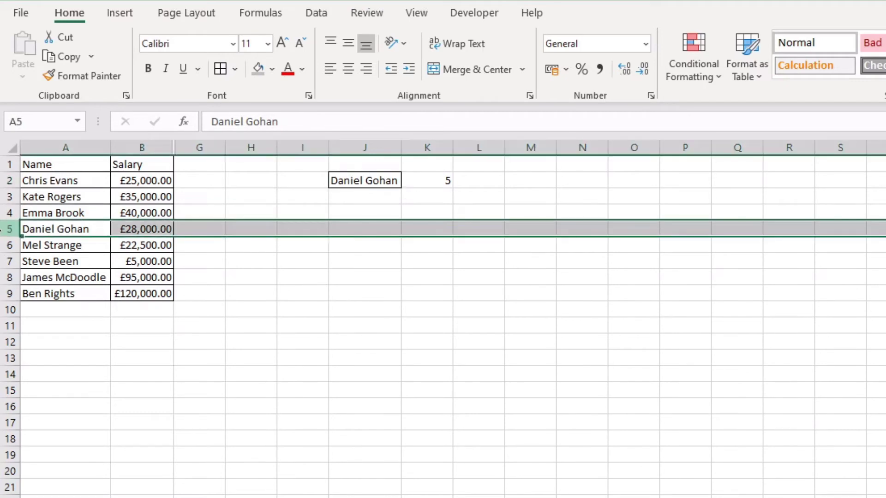
pyautogui.click(440, 180)
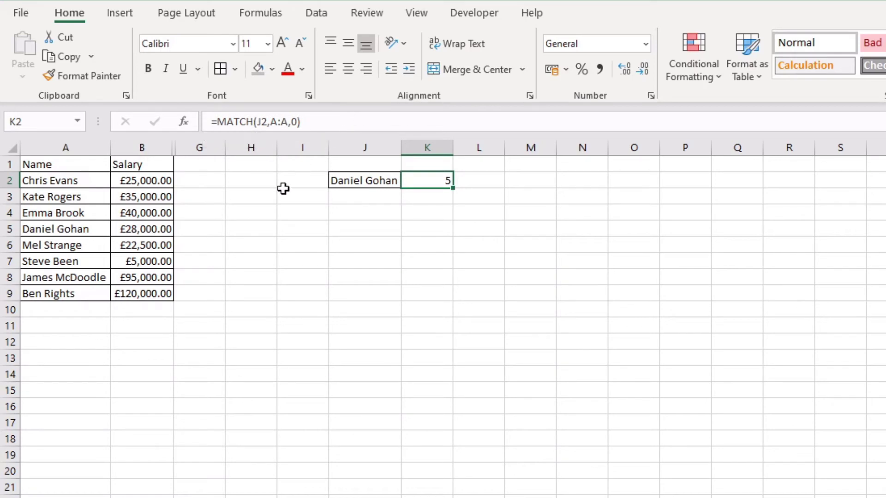
pyautogui.click(9, 229)
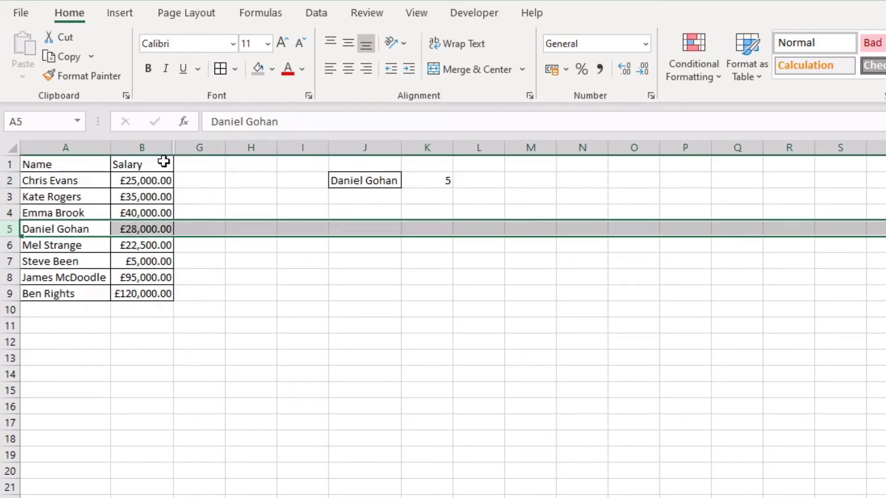
pyautogui.click(154, 148)
pyautogui.click(432, 179)
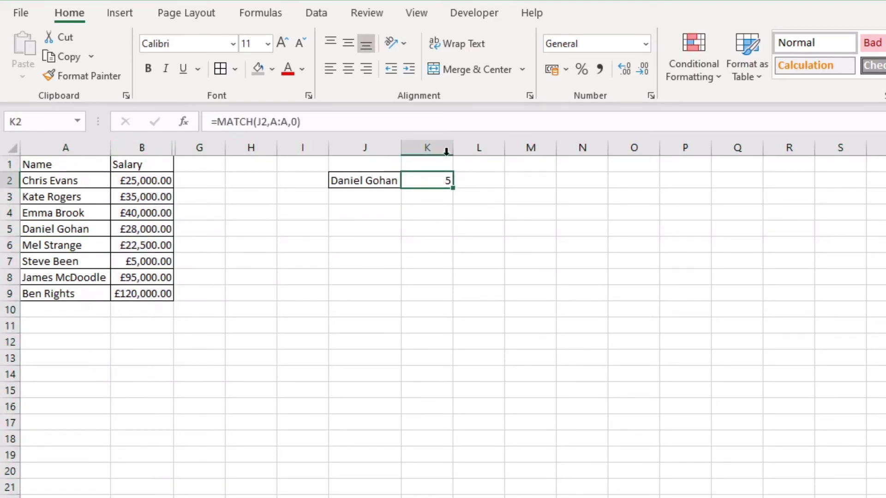
# Rewrite K2 as =INDEX(B:B,MATCH(J2,A:A,0)) so it returns the salary 28000.
pyautogui.click(217, 123)
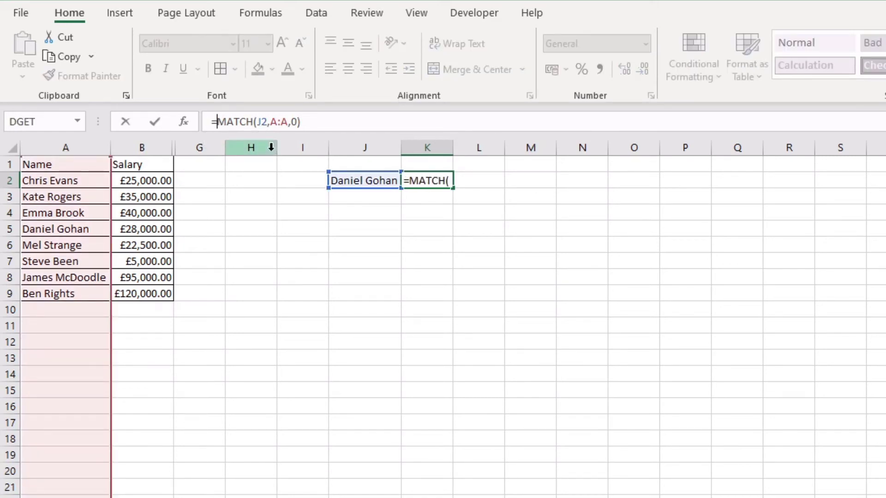
pyautogui.write('index(')
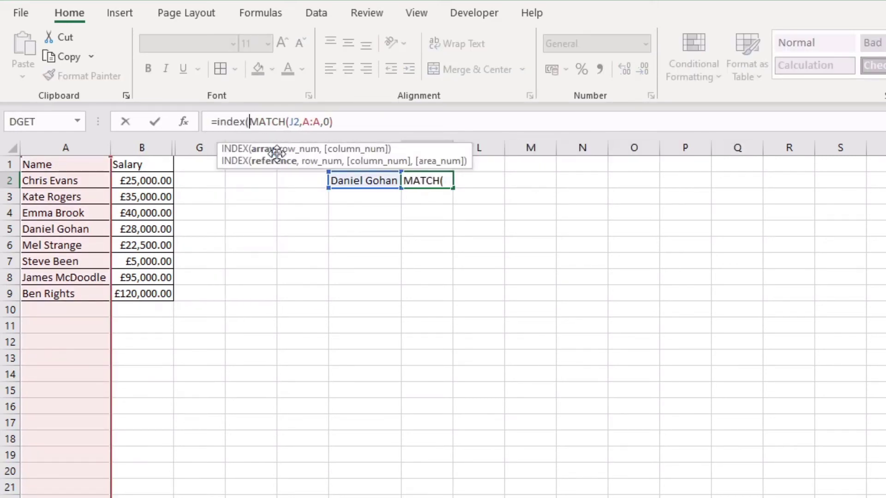
pyautogui.click(144, 147)
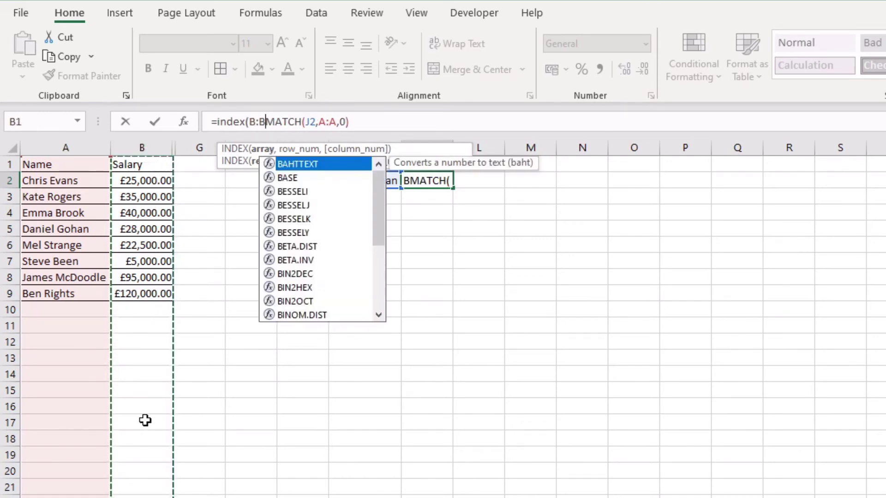
pyautogui.write(',')
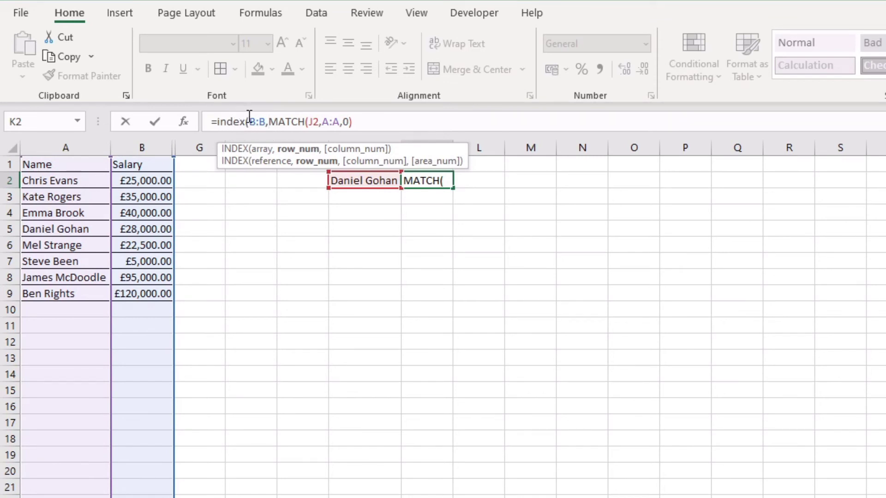
pyautogui.moveTo(249, 121); pyautogui.dragTo(266, 122)
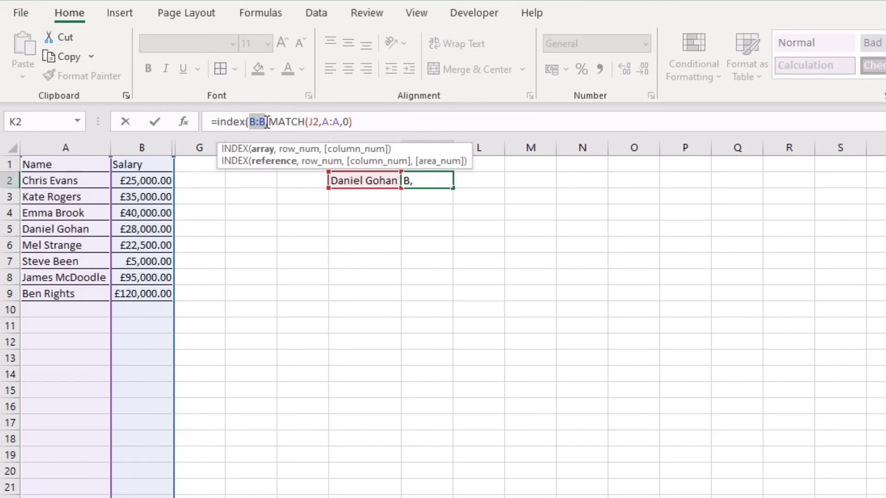
pyautogui.moveTo(270, 121); pyautogui.dragTo(358, 122)
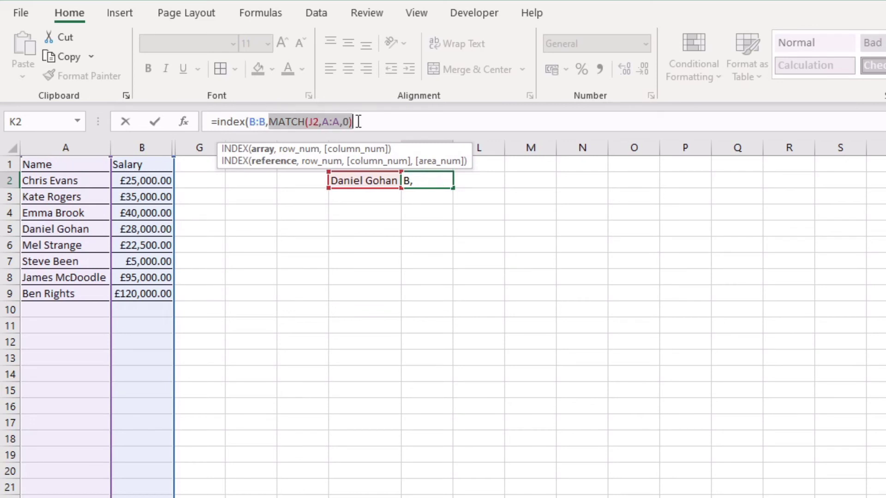
pyautogui.click(361, 121)
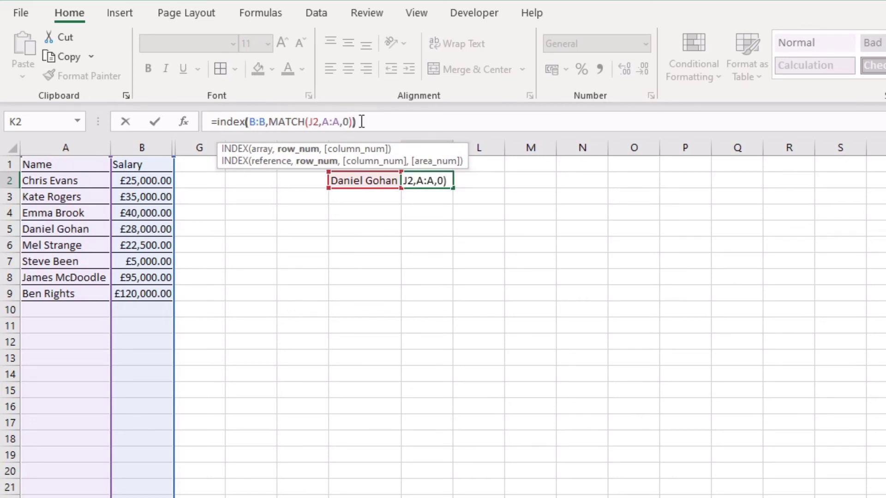
pyautogui.write(')')
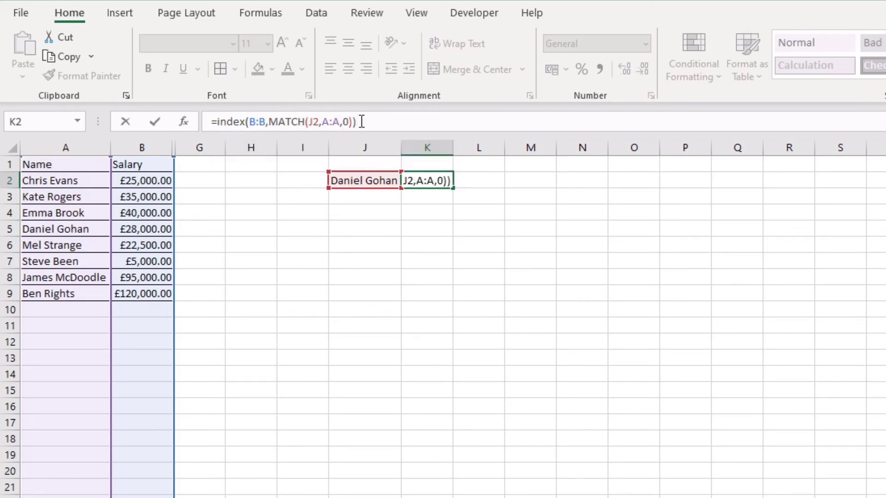
pyautogui.press('Return')
# Copy B4's currency format to K2 and autofit column K to show £28,000.00.
pyautogui.click(433, 180)
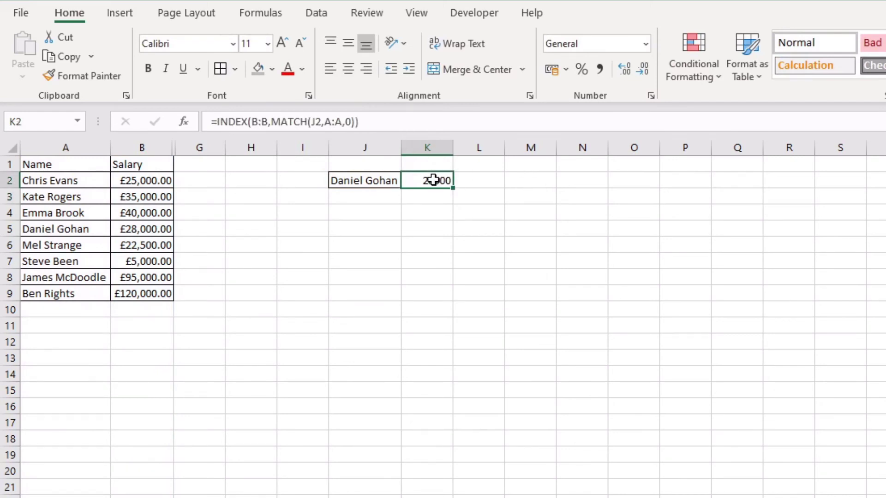
pyautogui.click(143, 215)
pyautogui.click(95, 78)
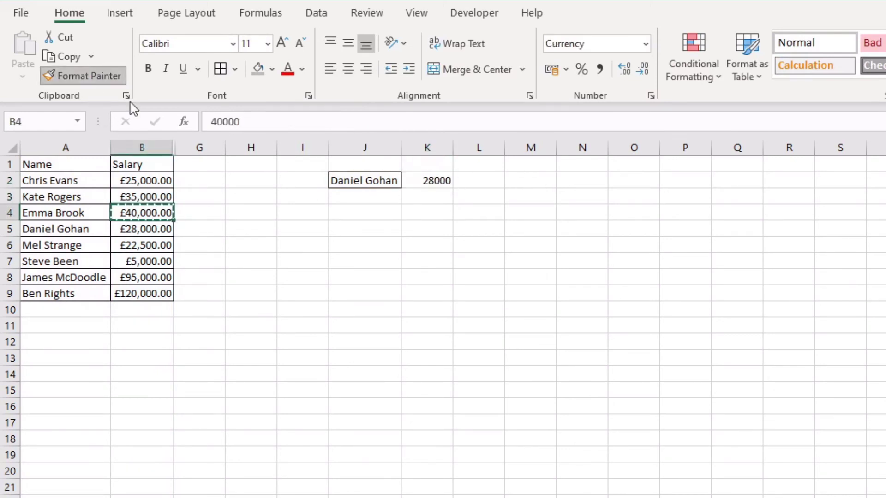
pyautogui.click(431, 181)
pyautogui.doubleClick(456, 146)
# Highlight the looked-up employee's row 5 and show K2's INDEX formula references.
pyautogui.click(429, 290)
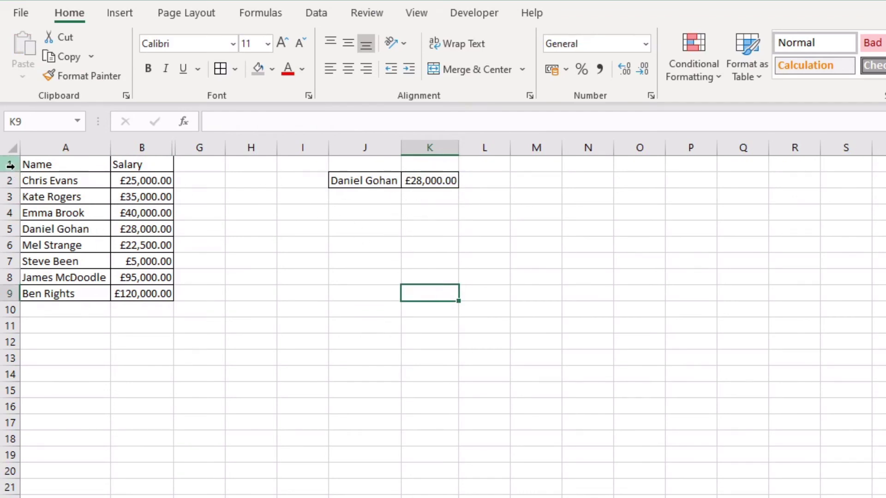
pyautogui.click(5, 228)
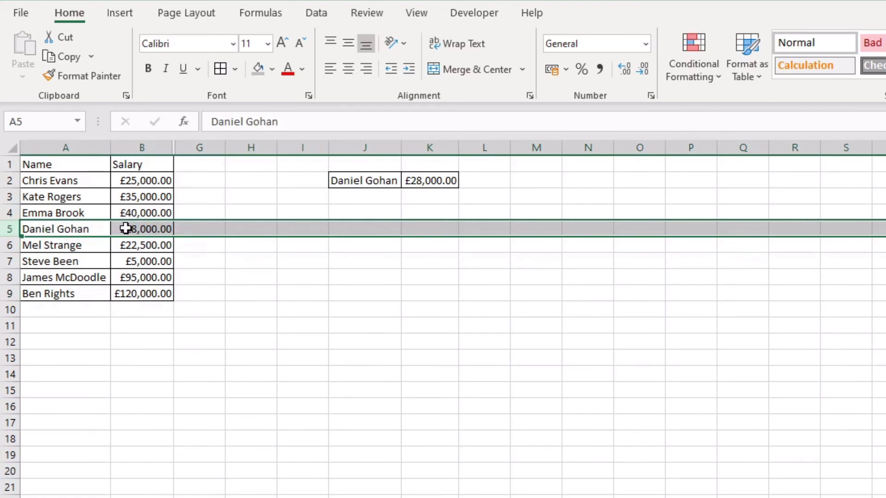
pyautogui.click(450, 179)
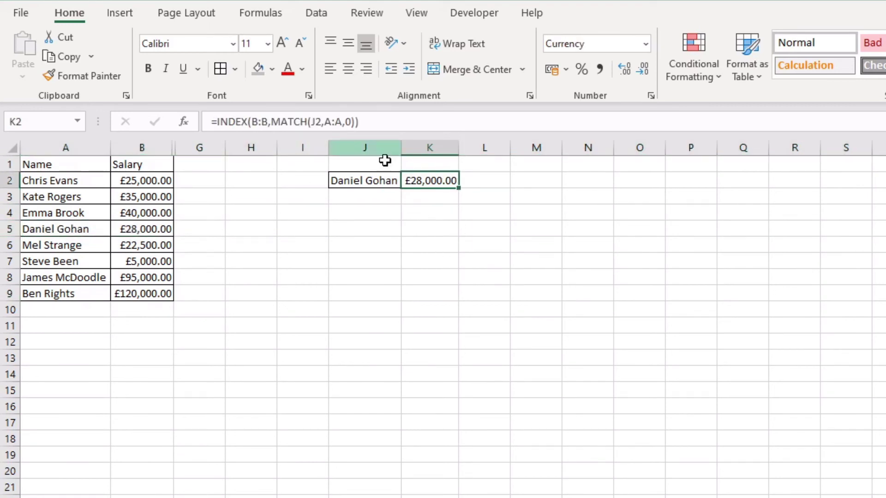
pyautogui.click(316, 122)
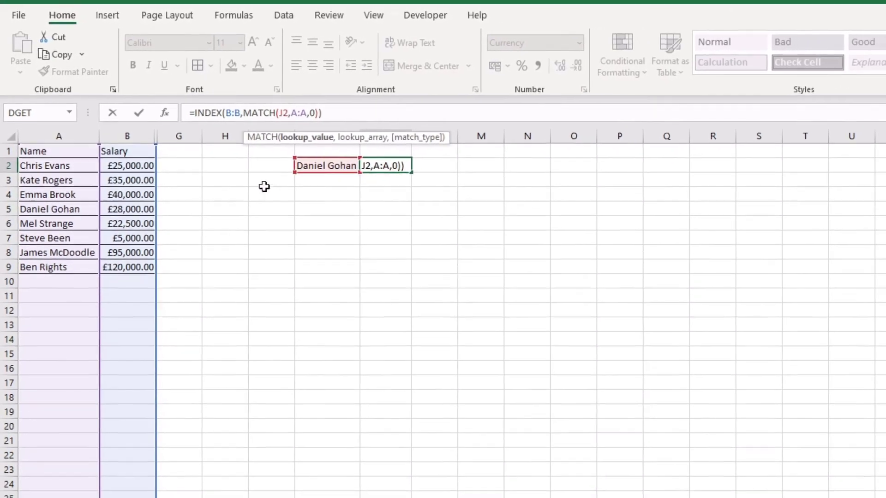
pyautogui.press('Return')
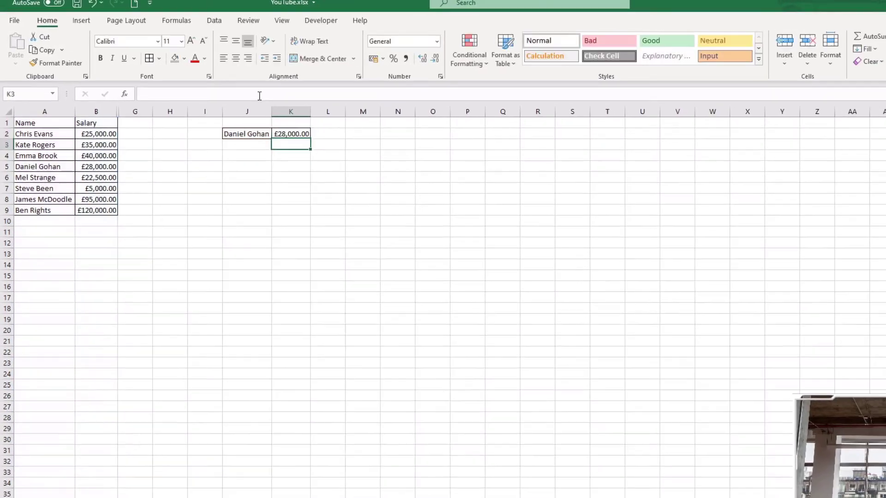